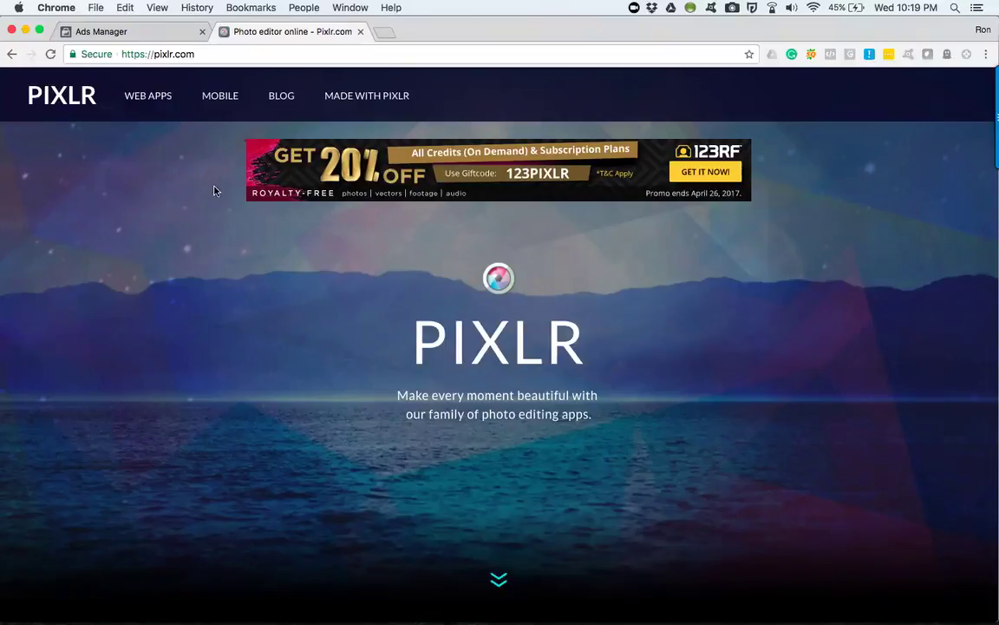
Switch to the Ads Manager ad page and highlight the recommended 1,200 x 628 pixels size
{"action": "left_click", "coordinate": [138, 33]}
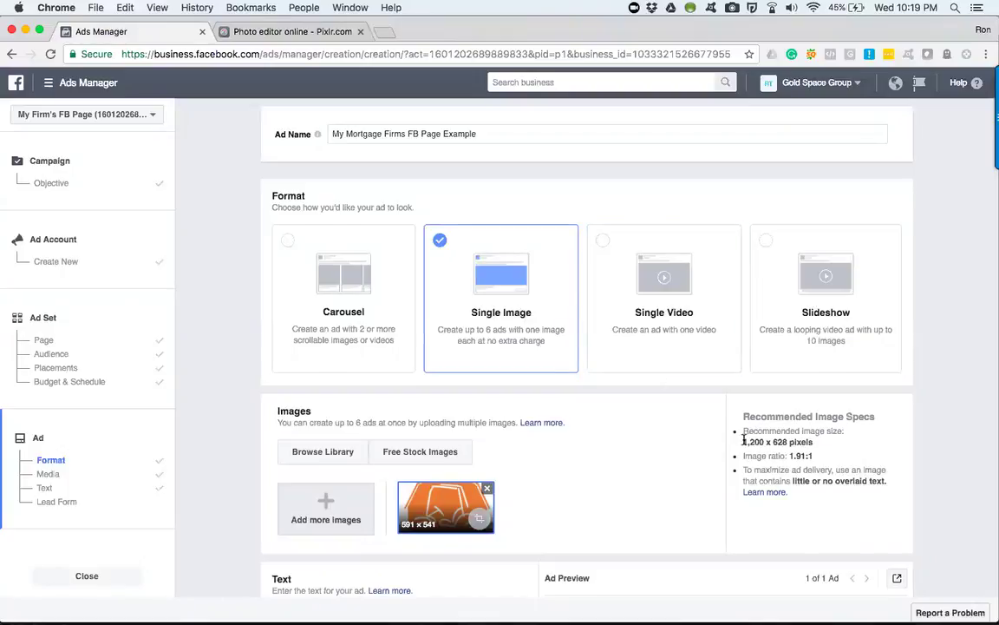
{"action": "left_click_drag", "start_coordinate": [743, 442], "coordinate": [813, 442]}
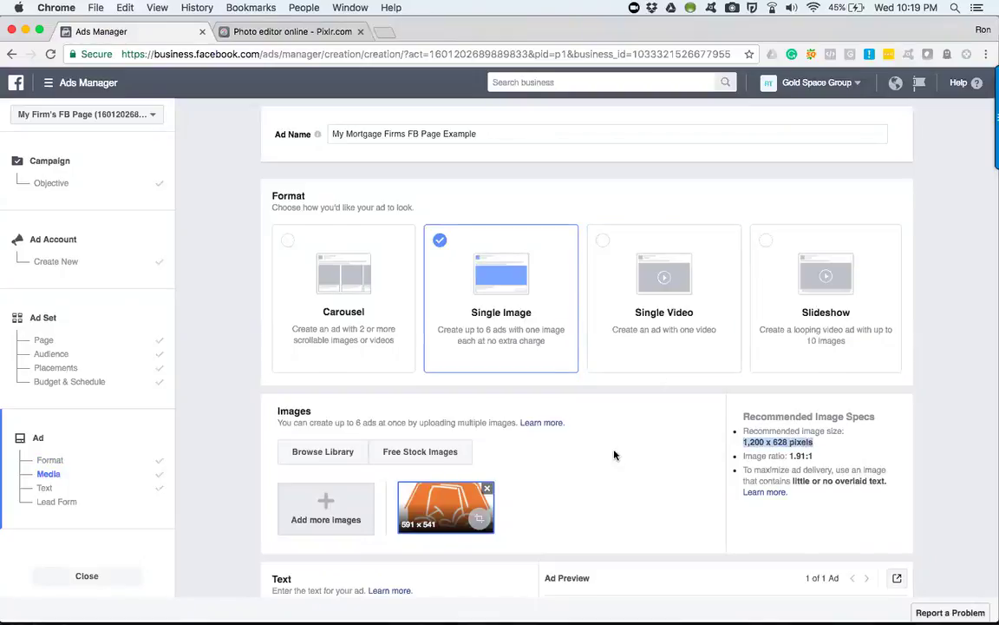
{"action": "left_click", "coordinate": [218, 389]}
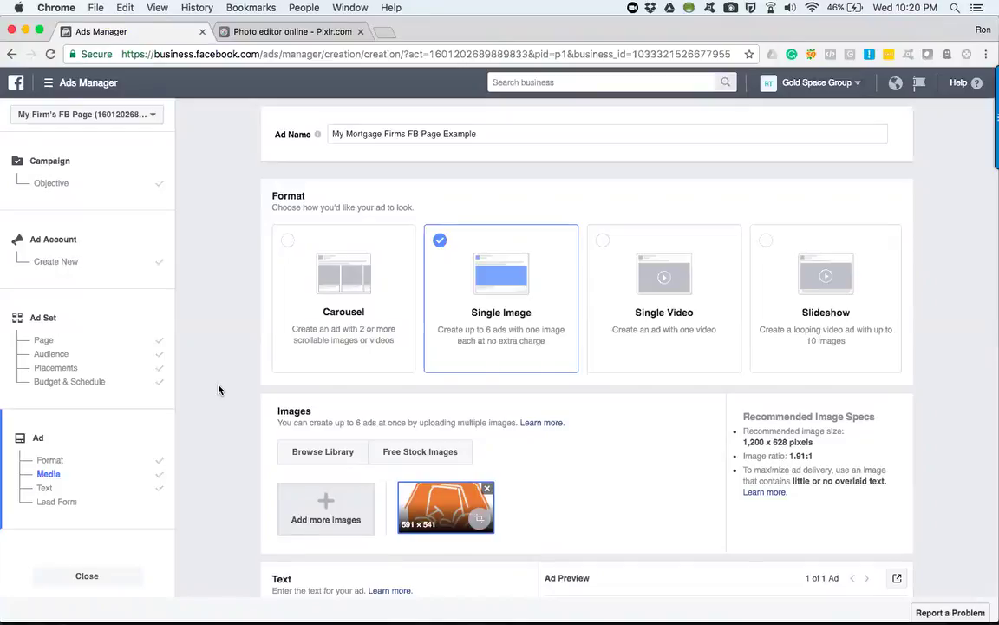
Switch to the Pixlr site and launch the Pixlr Editor web app from its card
{"action": "left_click", "coordinate": [266, 33]}
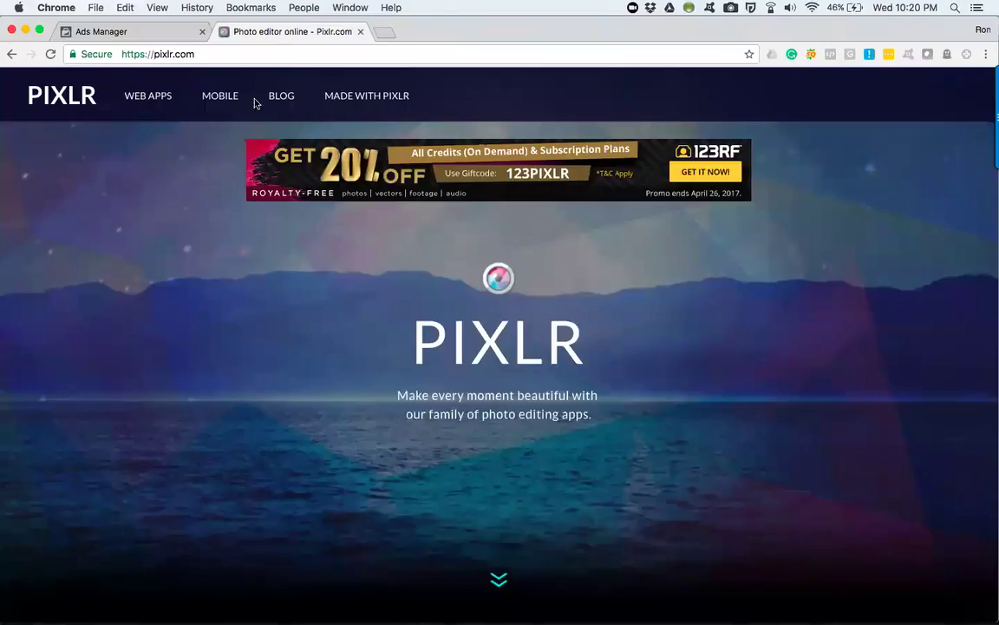
{"action": "scroll", "coordinate": [239, 355], "scroll_direction": "down", "scroll_amount": 3}
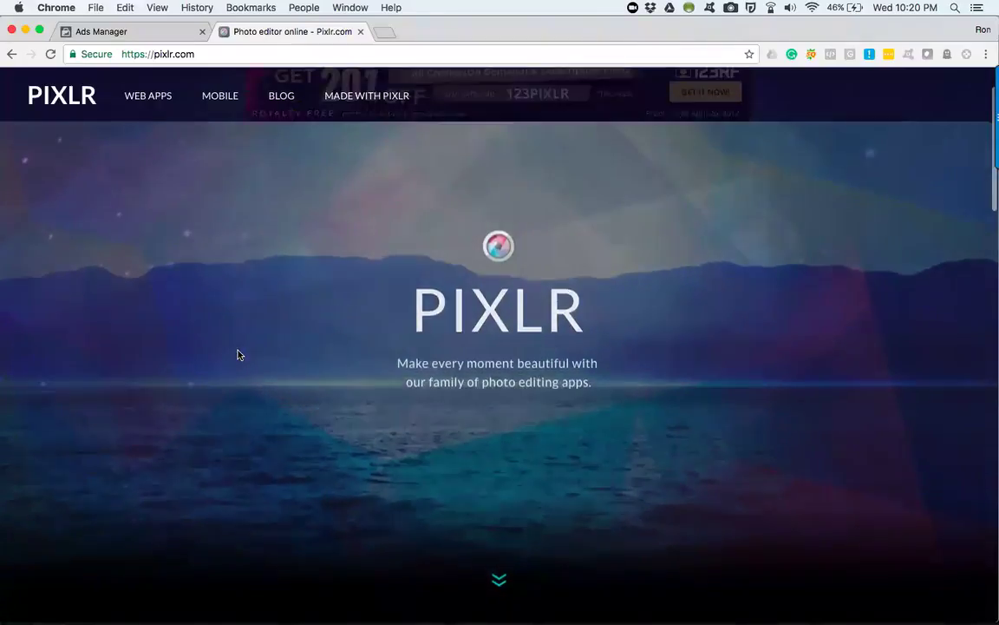
{"action": "scroll", "coordinate": [240, 355], "scroll_direction": "down", "scroll_amount": 5}
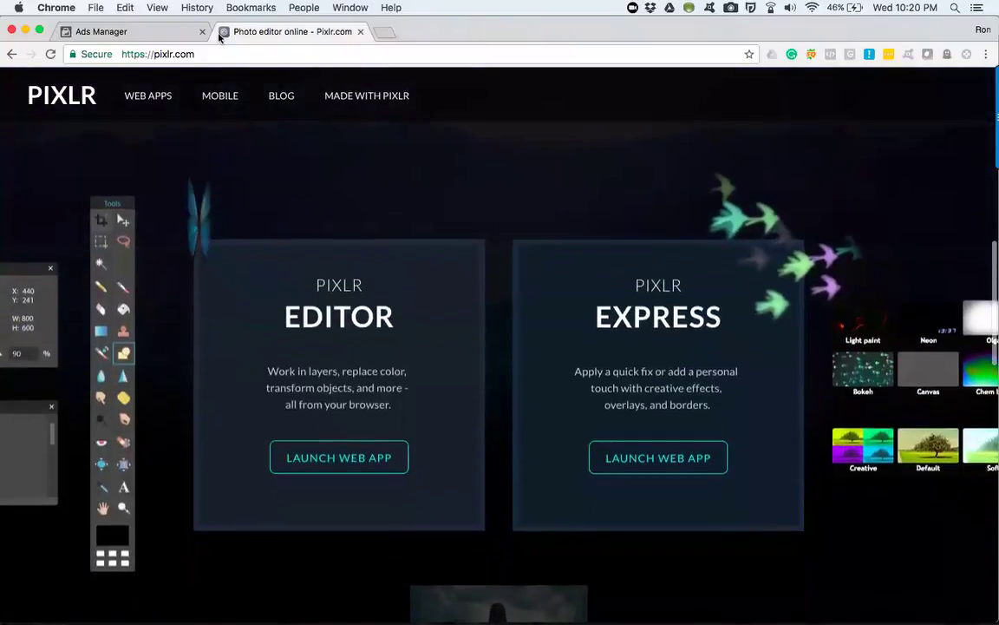
{"action": "left_click", "coordinate": [322, 464]}
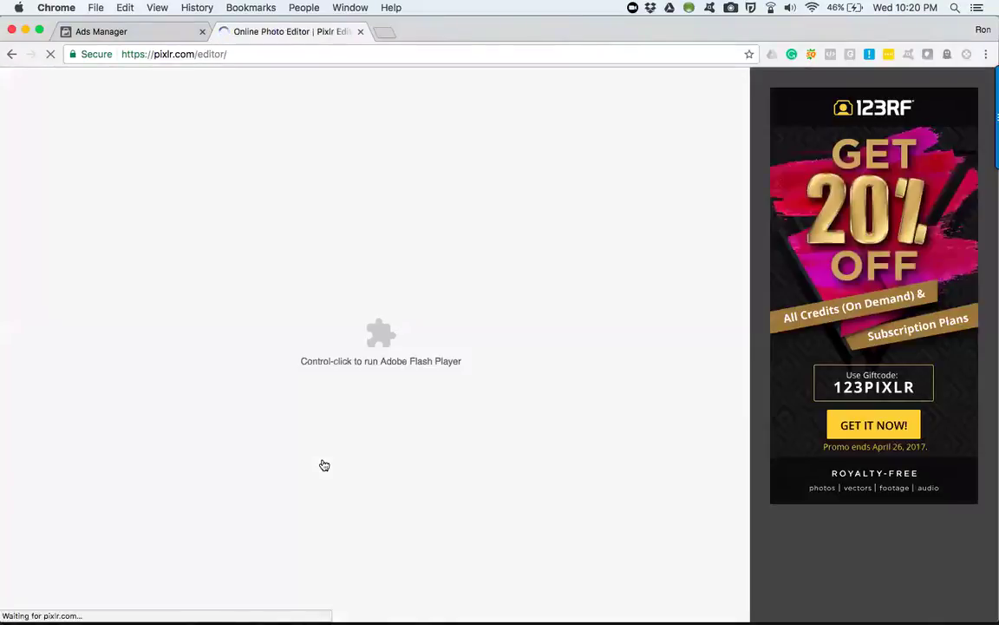
{"action": "left_click", "coordinate": [324, 465]}
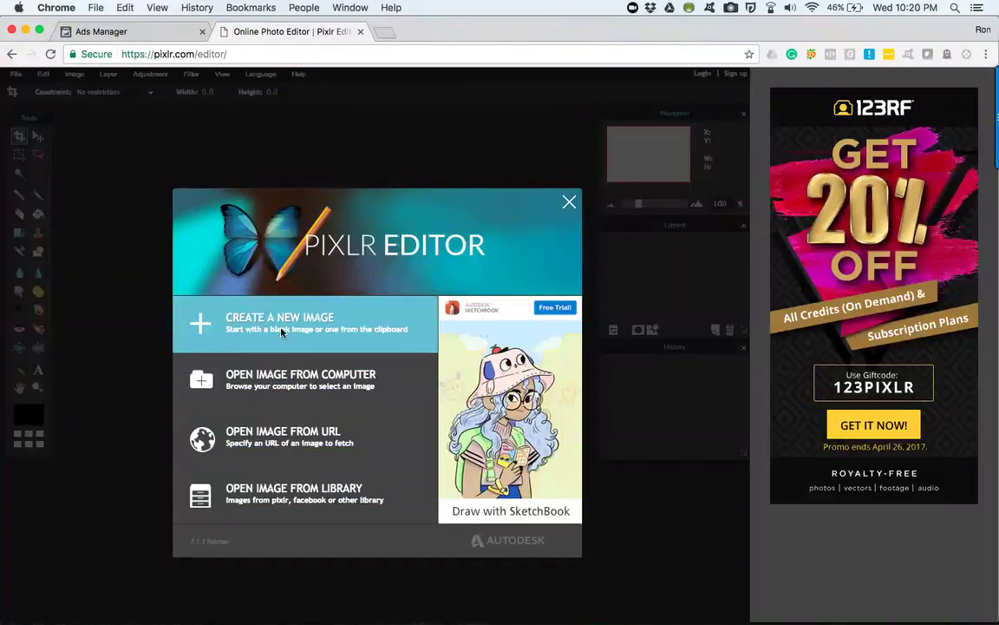
Open Sacramento-home-2-1200x628.jpg from the Images of homes folder on the computer
{"action": "left_click", "coordinate": [278, 383]}
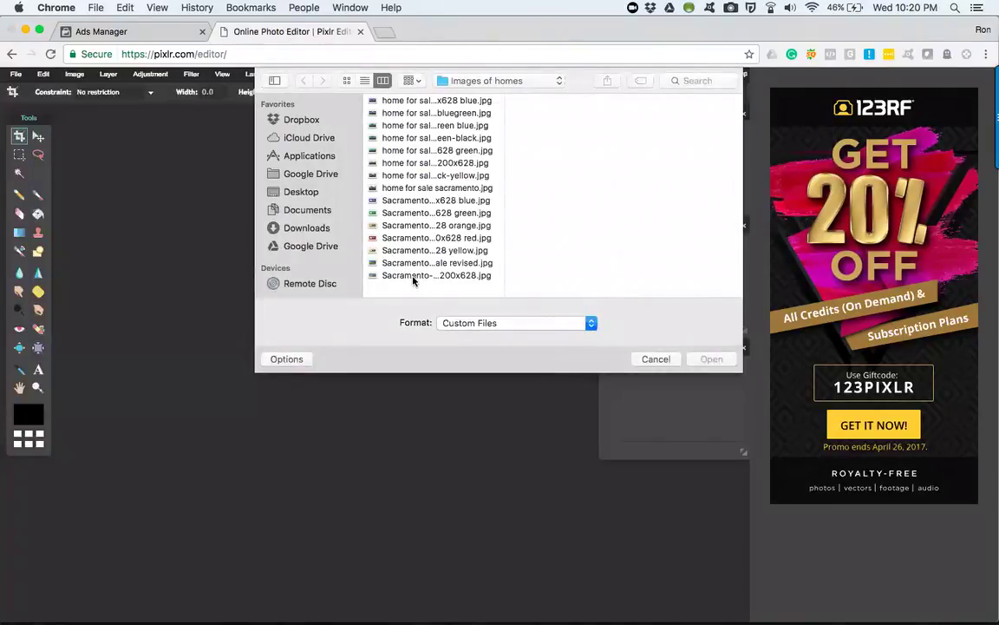
{"action": "left_click", "coordinate": [413, 275]}
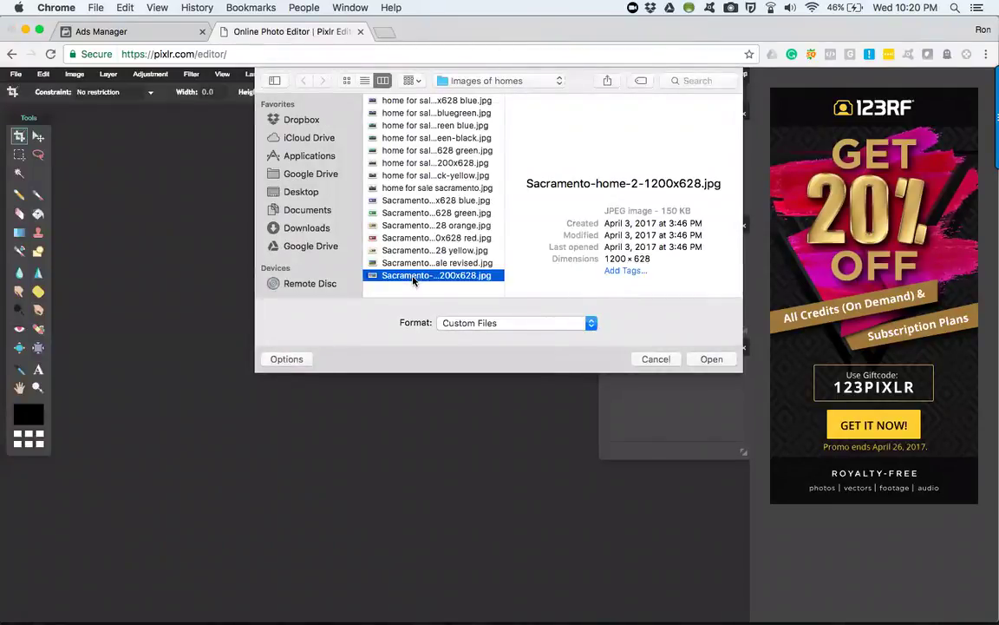
{"action": "left_click", "coordinate": [710, 359]}
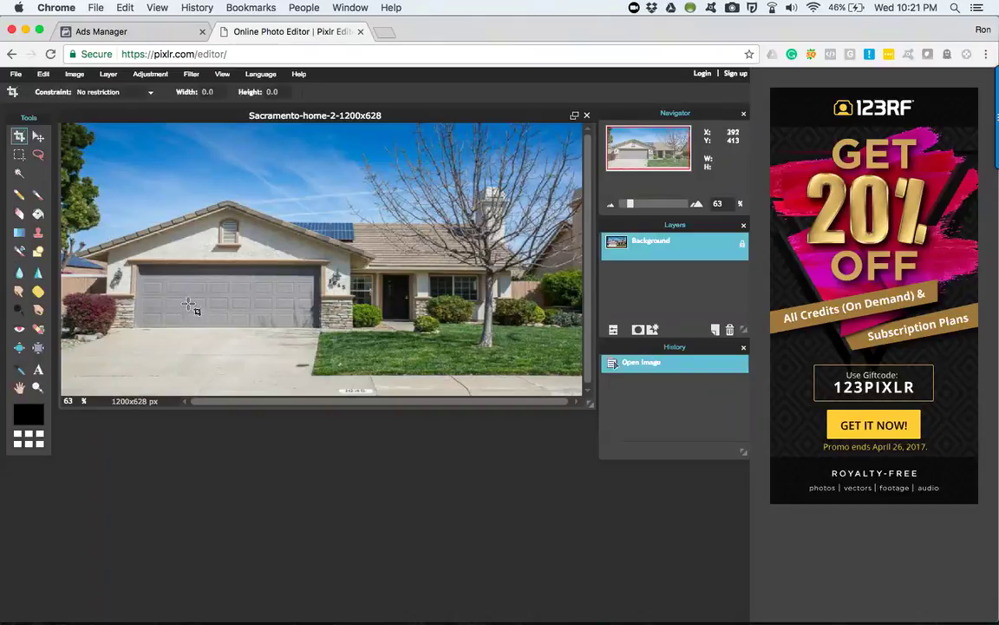
Open the Image size dialog and start entering a new width value
{"action": "left_click", "coordinate": [76, 76]}
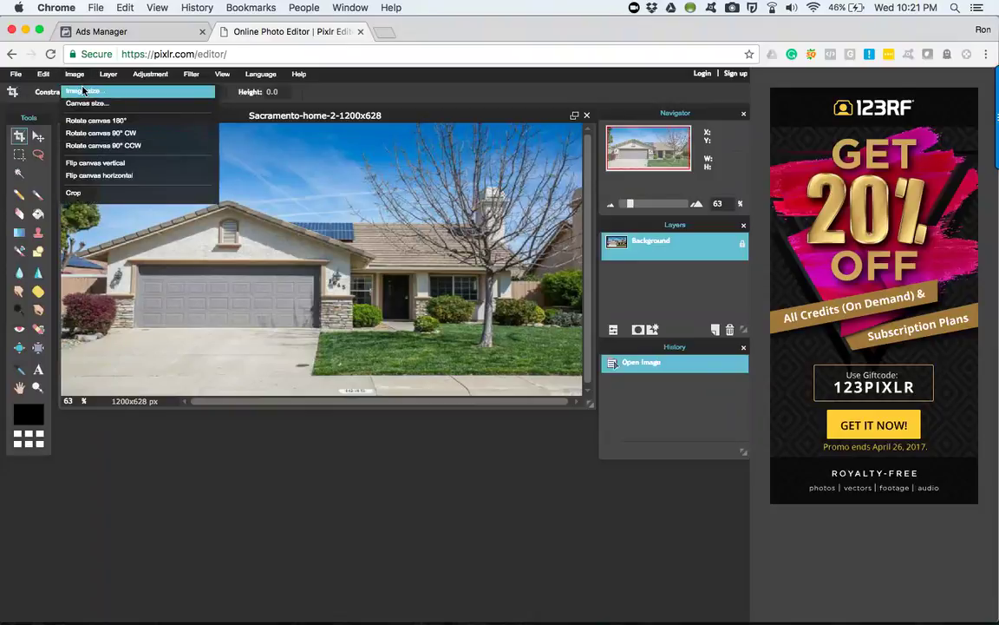
{"action": "left_click", "coordinate": [86, 93]}
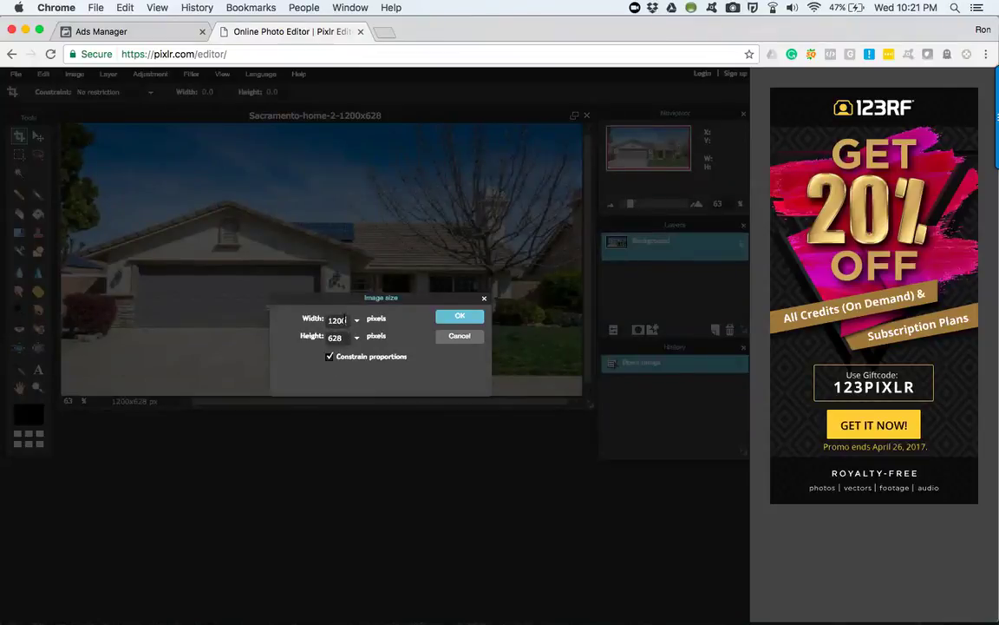
{"action": "type", "text": "1080"}
{"action": "key", "text": "BackSpace"}
{"action": "key", "text": "BackSpace"}
{"action": "key", "text": "BackSpace"}
{"action": "type", "text": "000"}
{"action": "key", "text": "BackSpace"}
{"action": "key", "text": "BackSpace"}
{"action": "key", "text": "BackSpace"}
{"action": "type", "text": "200"}
Untick Constrain proportions, set width 1000 and height 750, and apply
{"action": "left_click", "coordinate": [330, 357]}
{"action": "key", "text": "BackSpace"}
{"action": "key", "text": "BackSpace"}
{"action": "key", "text": "BackSpace"}
{"action": "type", "text": "000"}
{"action": "left_click", "coordinate": [335, 338]}
{"action": "key", "text": "BackSpace"}
{"action": "key", "text": "BackSpace"}
{"action": "key", "text": "BackSpace"}
{"action": "type", "text": "750"}
{"action": "left_click", "coordinate": [459, 316]}
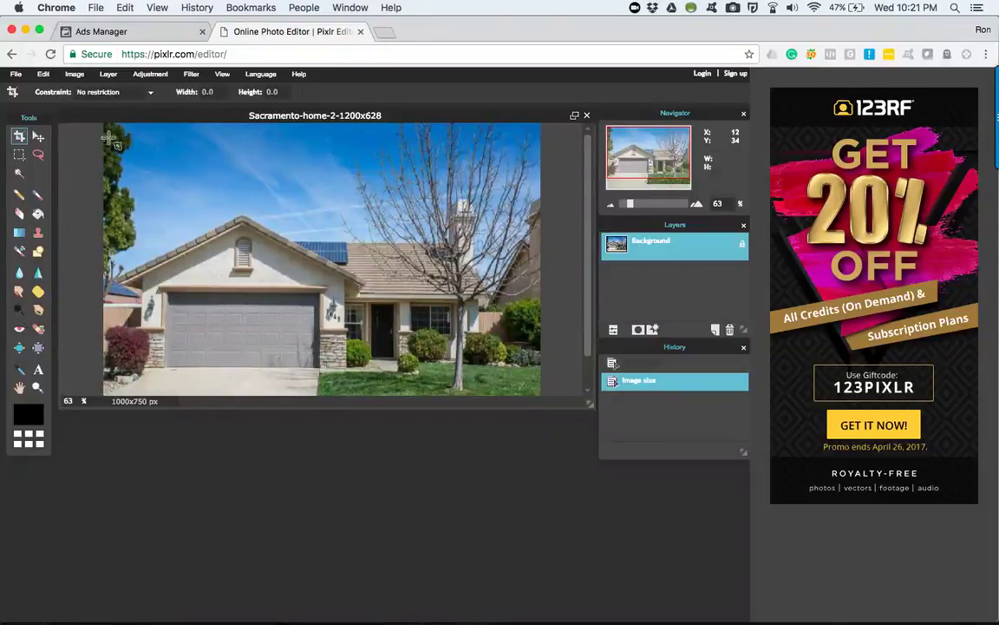
Save as a quality-80 JPEG renamed Sacramento-home-2-1000x750 in the Images of homes folder
{"action": "left_click", "coordinate": [15, 75]}
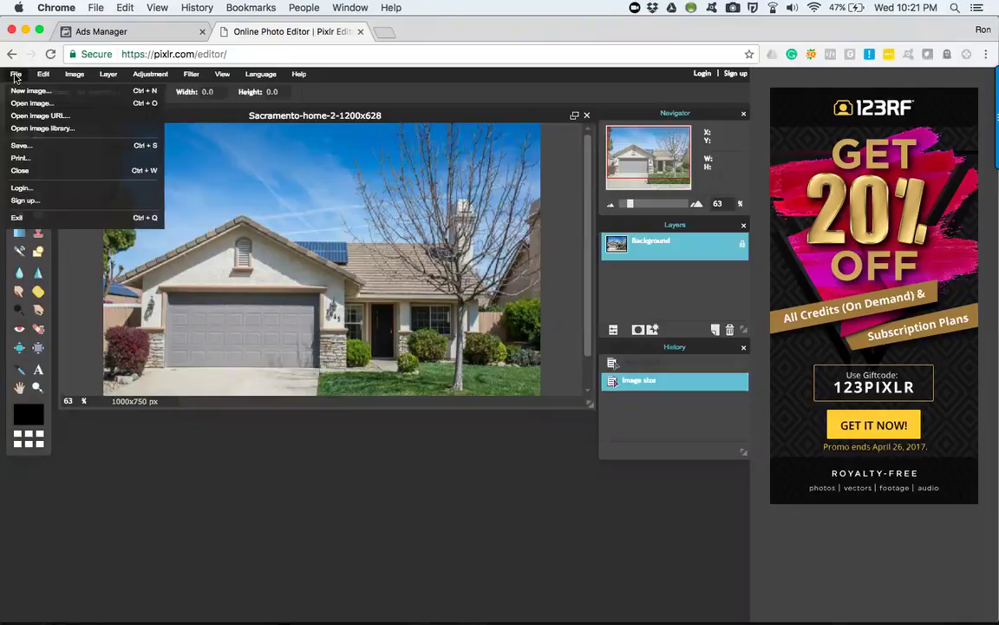
{"action": "left_click", "coordinate": [20, 146]}
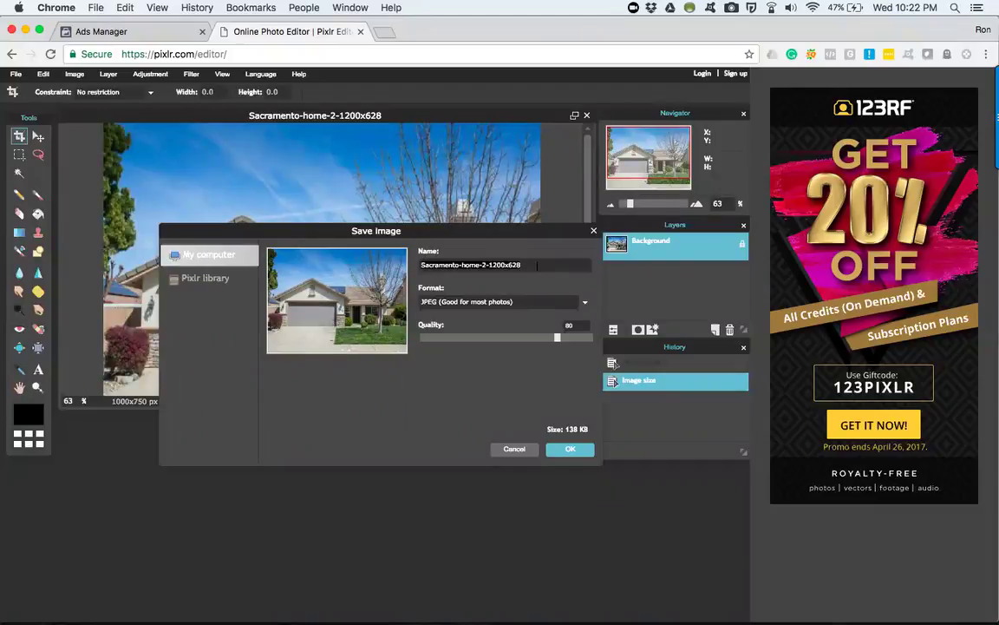
{"action": "left_click_drag", "start_coordinate": [537, 265], "coordinate": [422, 265]}
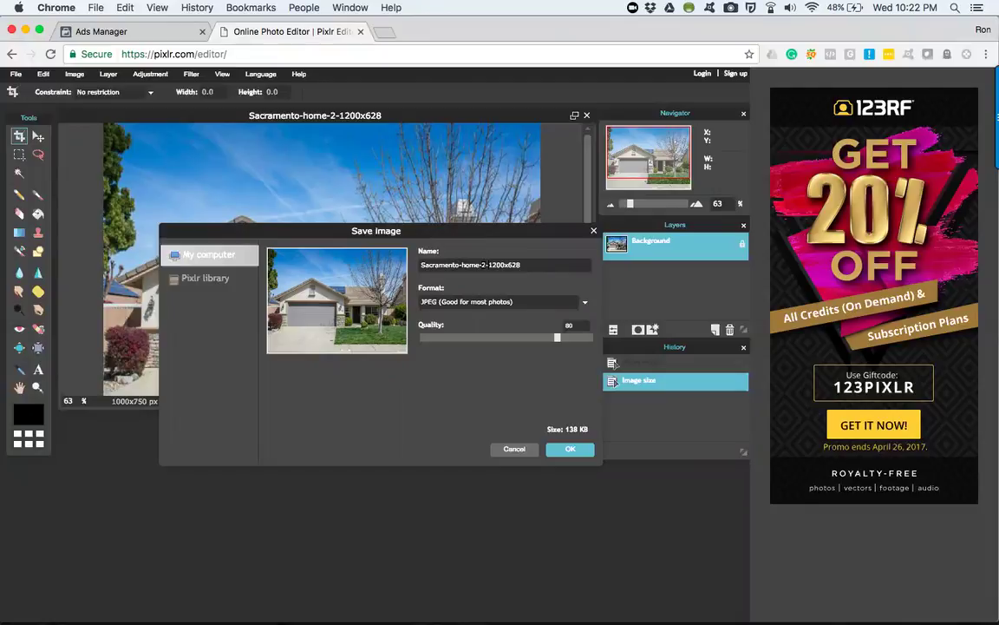
{"action": "left_click", "coordinate": [551, 265]}
{"action": "key", "text": "BackSpace"}
{"action": "key", "text": "BackSpace"}
{"action": "key", "text": "BackSpace"}
{"action": "key", "text": "BackSpace"}
{"action": "key", "text": "BackSpace"}
{"action": "key", "text": "BackSpace"}
{"action": "key", "text": "BackSpace"}
{"action": "type", "text": "000x750"}
{"action": "left_click", "coordinate": [570, 449]}
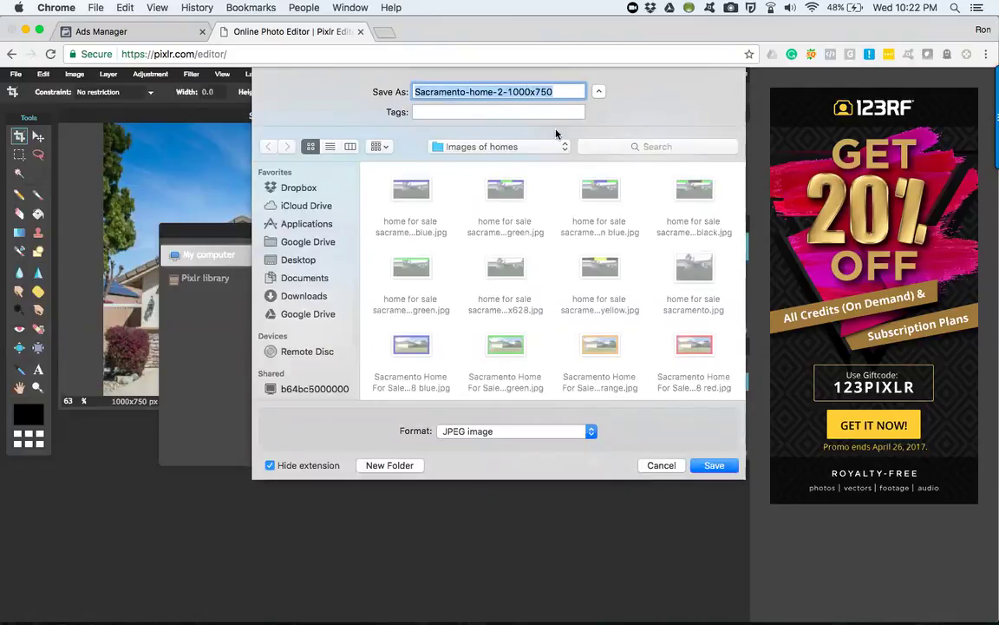
{"action": "left_click", "coordinate": [710, 466]}
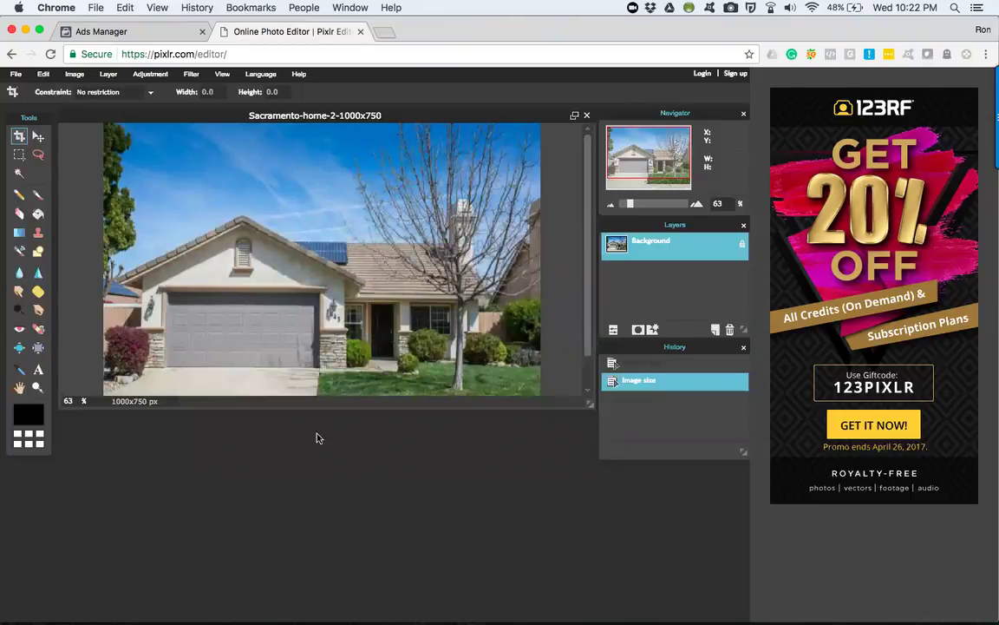
Back in Ads Manager, add Sacramento-home-2-1000x750.jpg as a second ad image
{"action": "left_click", "coordinate": [108, 33]}
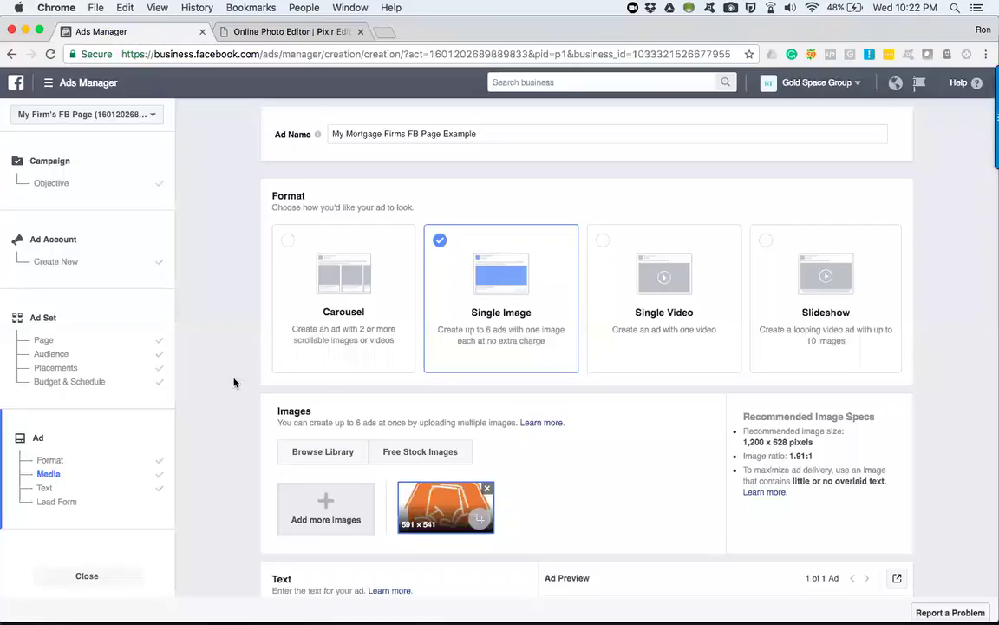
{"action": "left_click", "coordinate": [327, 510]}
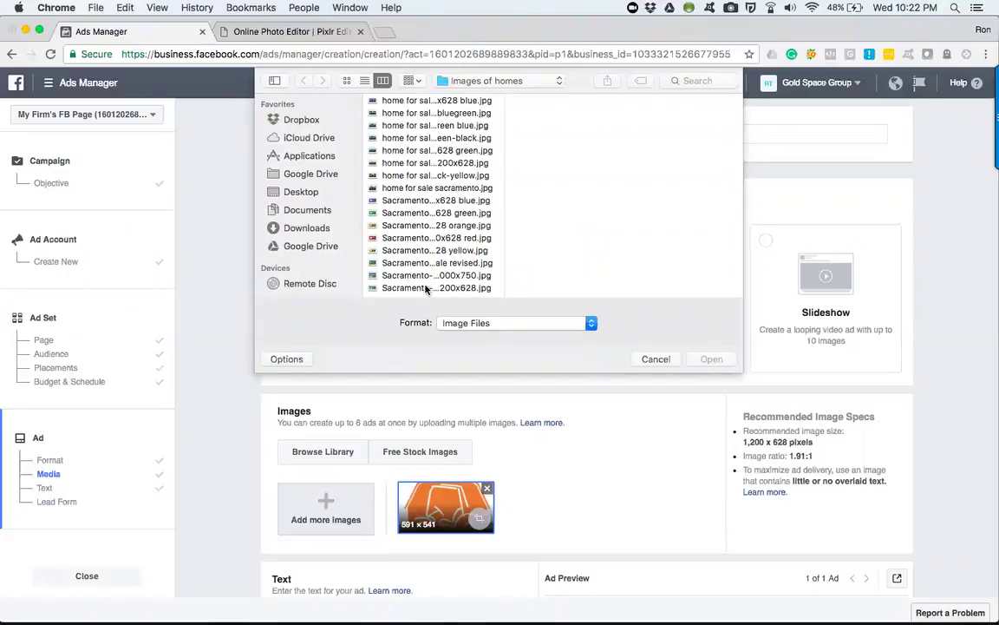
{"action": "left_click", "coordinate": [420, 278]}
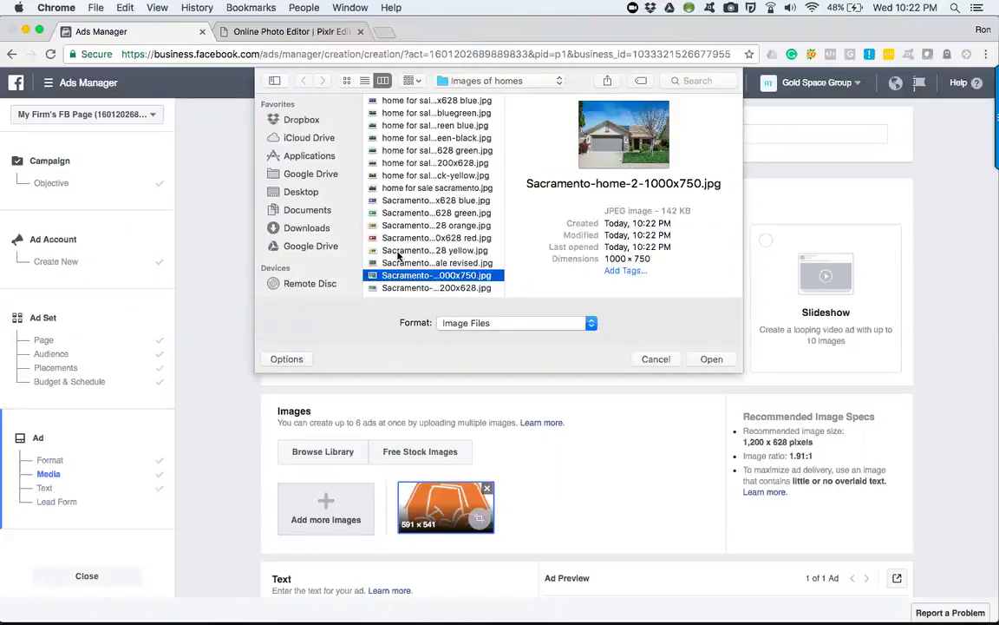
{"action": "left_click", "coordinate": [397, 252]}
{"action": "key", "text": "Down"}
{"action": "key", "text": "Down"}
{"action": "left_click", "coordinate": [712, 359]}
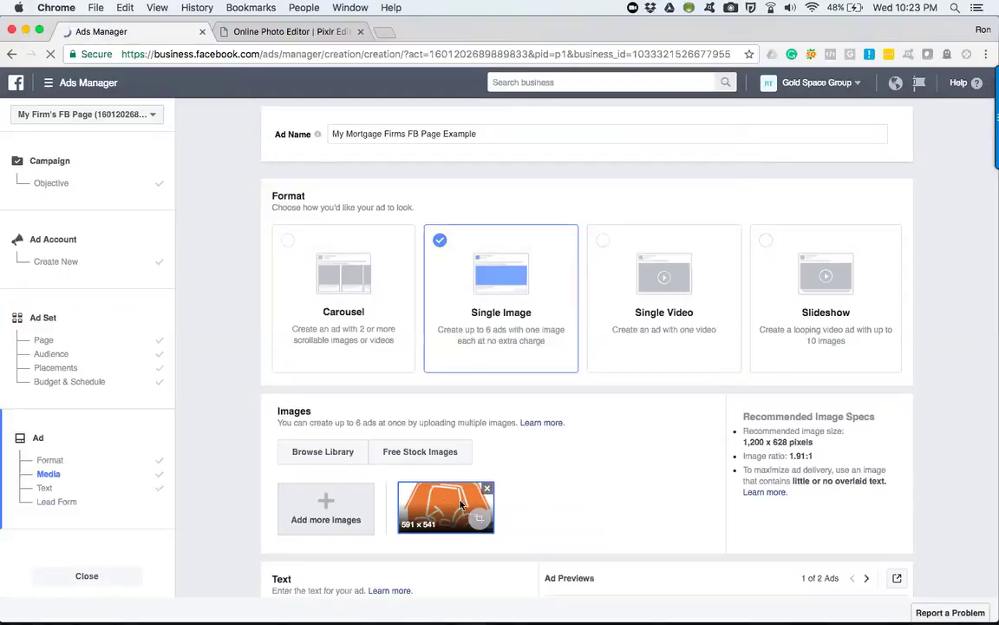
Review the Images section and Ad Previews, highlighting the note about creating up to 6 ads
{"action": "scroll", "coordinate": [246, 441], "scroll_direction": "down", "scroll_amount": 2}
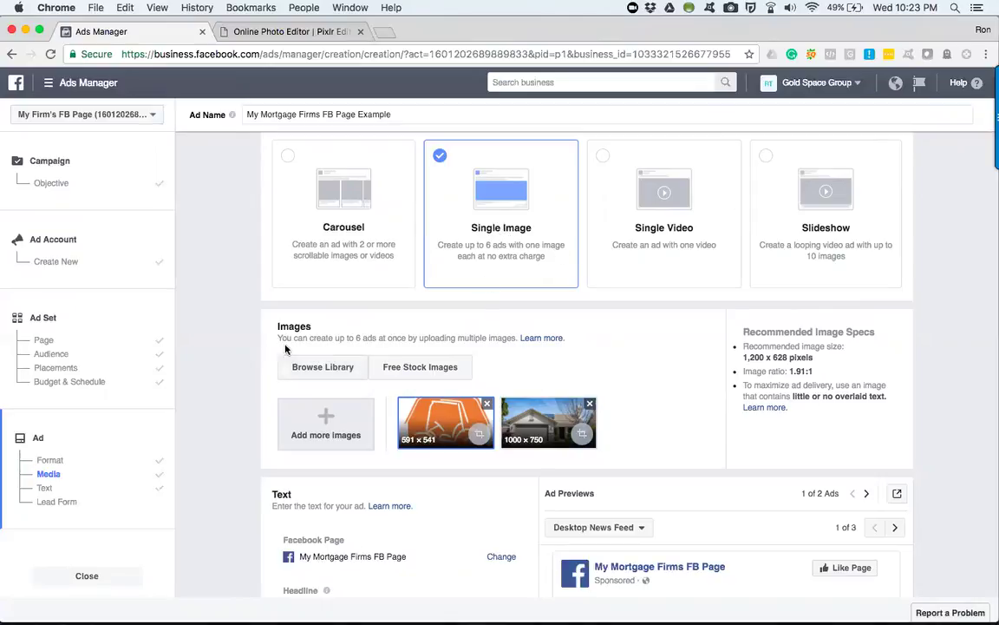
{"action": "left_click_drag", "start_coordinate": [278, 337], "coordinate": [450, 341]}
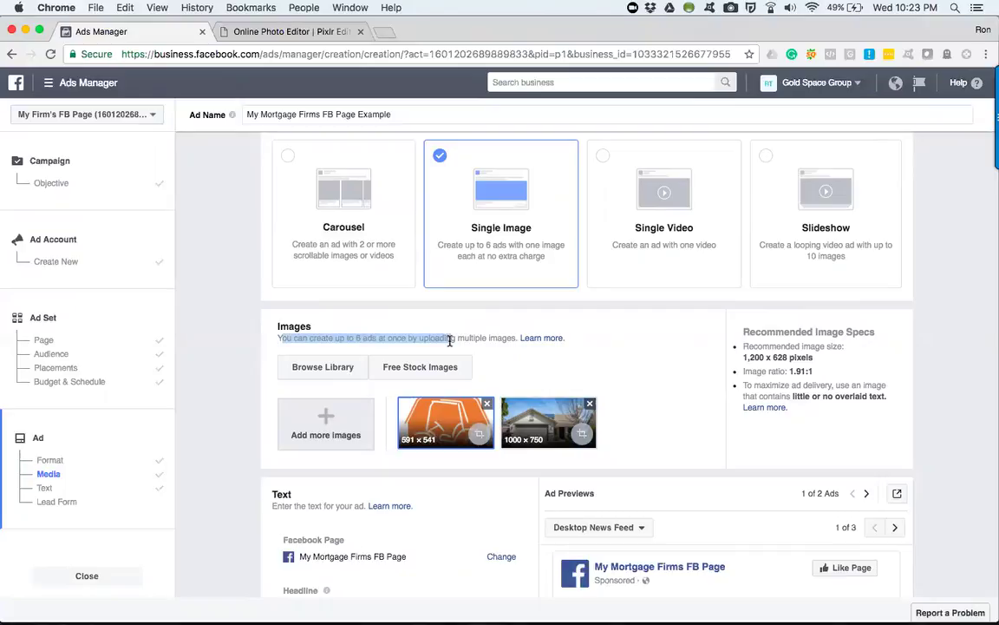
{"action": "left_click", "coordinate": [449, 341]}
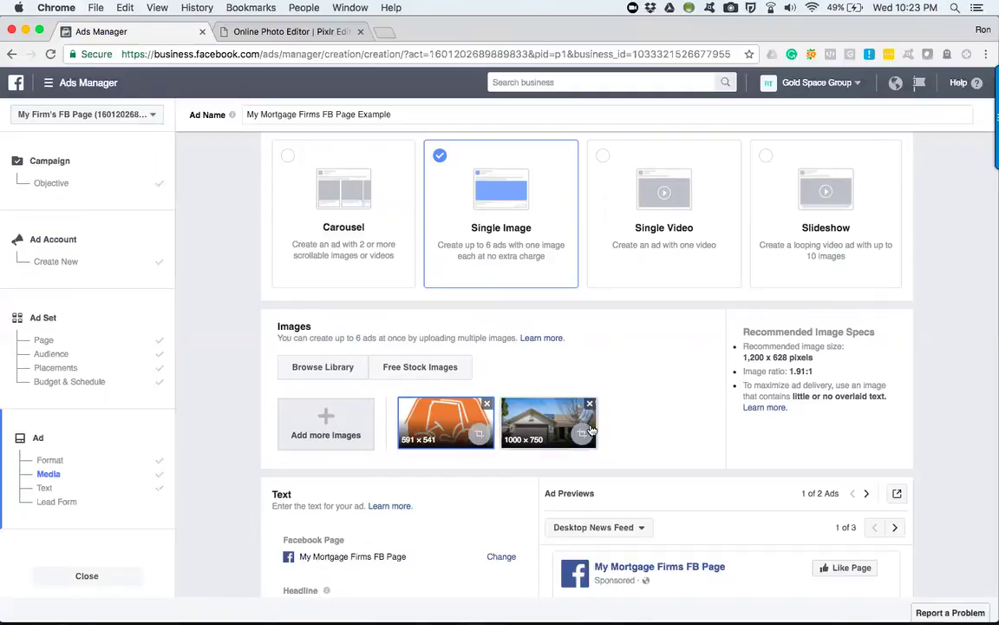
{"action": "scroll", "coordinate": [453, 450], "scroll_direction": "down", "scroll_amount": 6}
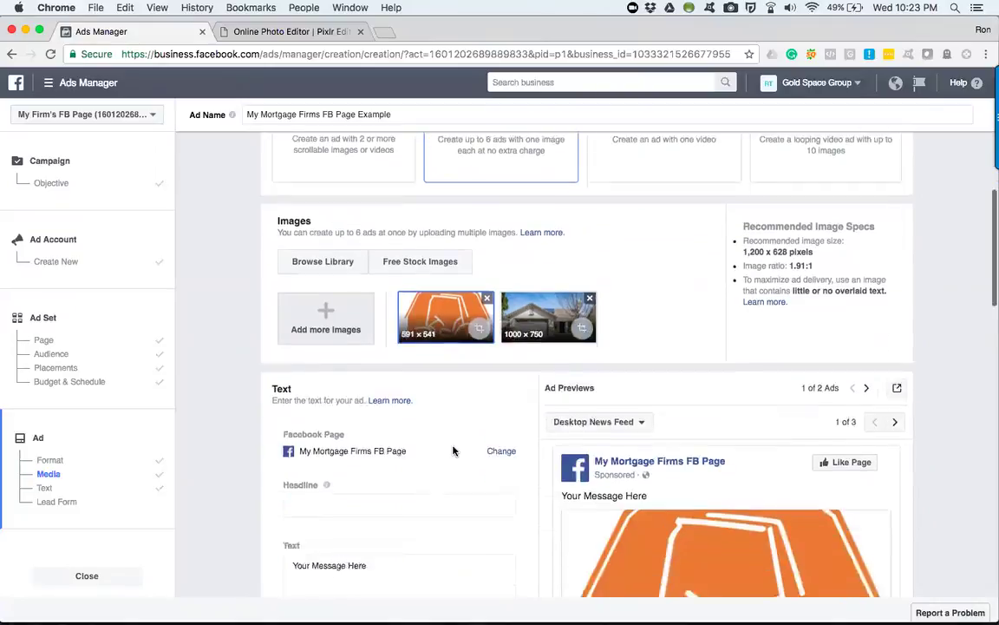
{"action": "scroll", "coordinate": [453, 449], "scroll_direction": "up", "scroll_amount": 3}
{"action": "scroll", "coordinate": [453, 449], "scroll_direction": "up", "scroll_amount": 1}
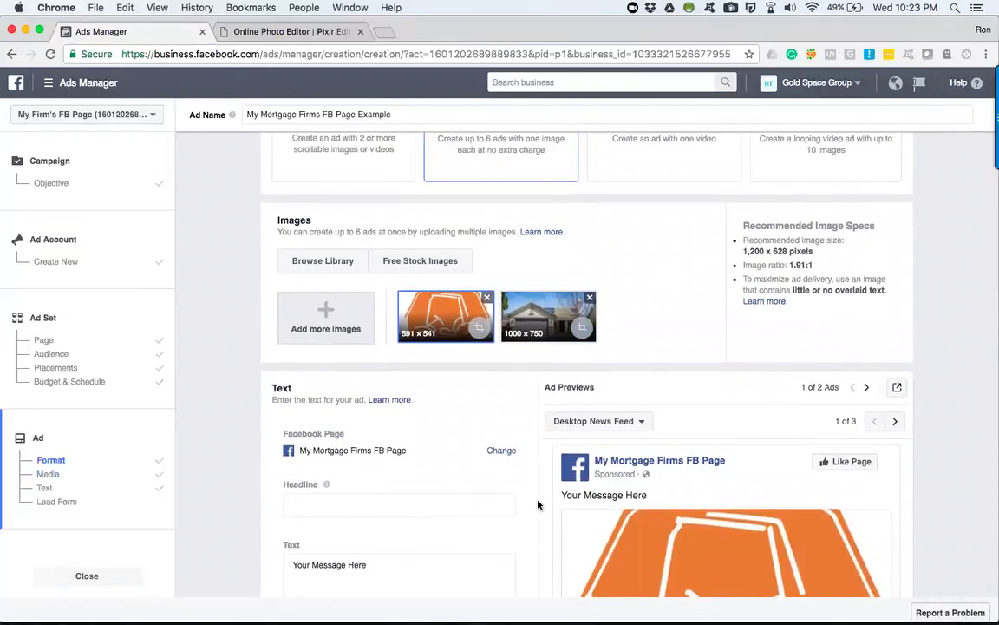
{"action": "scroll", "coordinate": [537, 504], "scroll_direction": "down", "scroll_amount": 3}
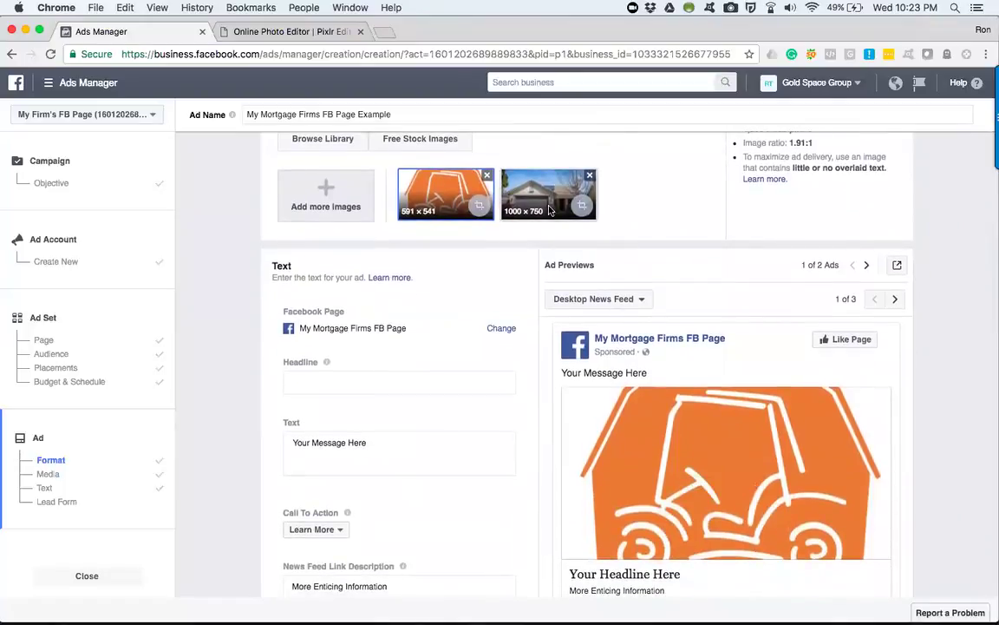
Compare the house and orange image ad previews, then return to the Pixlr Editor tab
{"action": "left_click", "coordinate": [548, 208]}
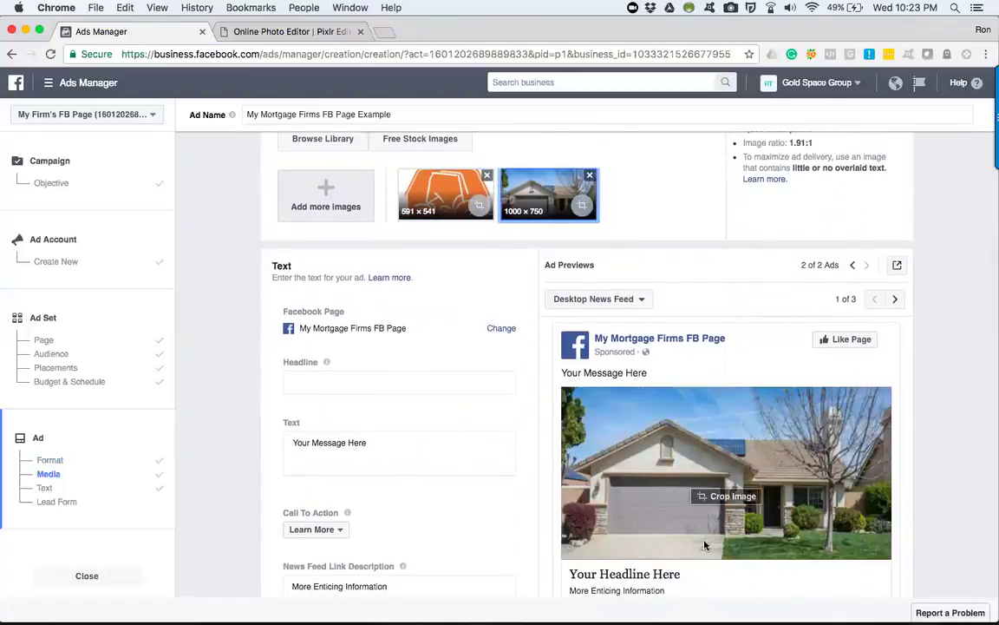
{"action": "left_click", "coordinate": [425, 192]}
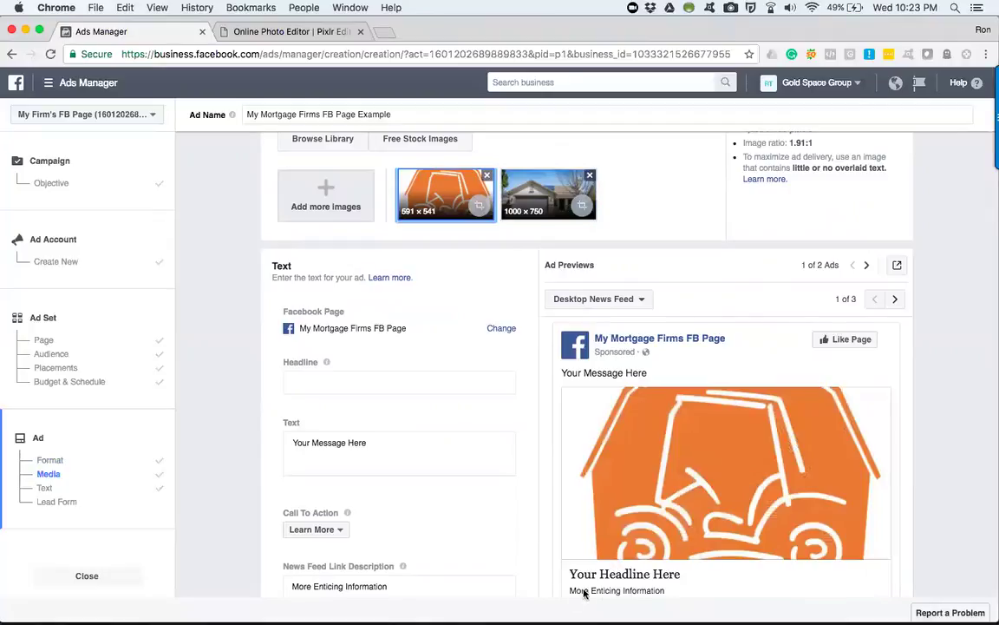
{"action": "left_click", "coordinate": [548, 196]}
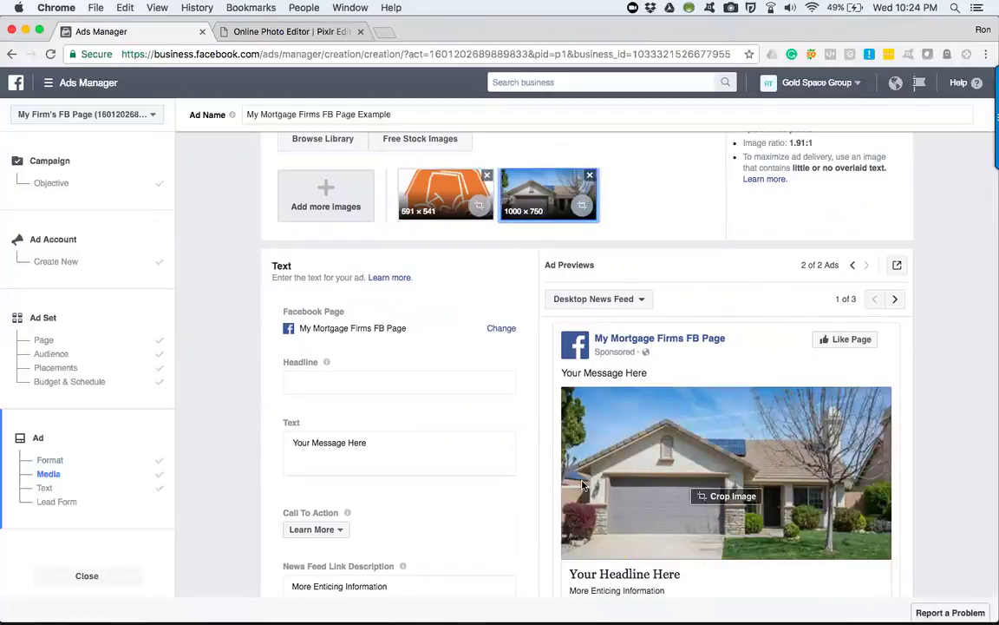
{"action": "left_click", "coordinate": [425, 204]}
{"action": "left_click", "coordinate": [551, 196]}
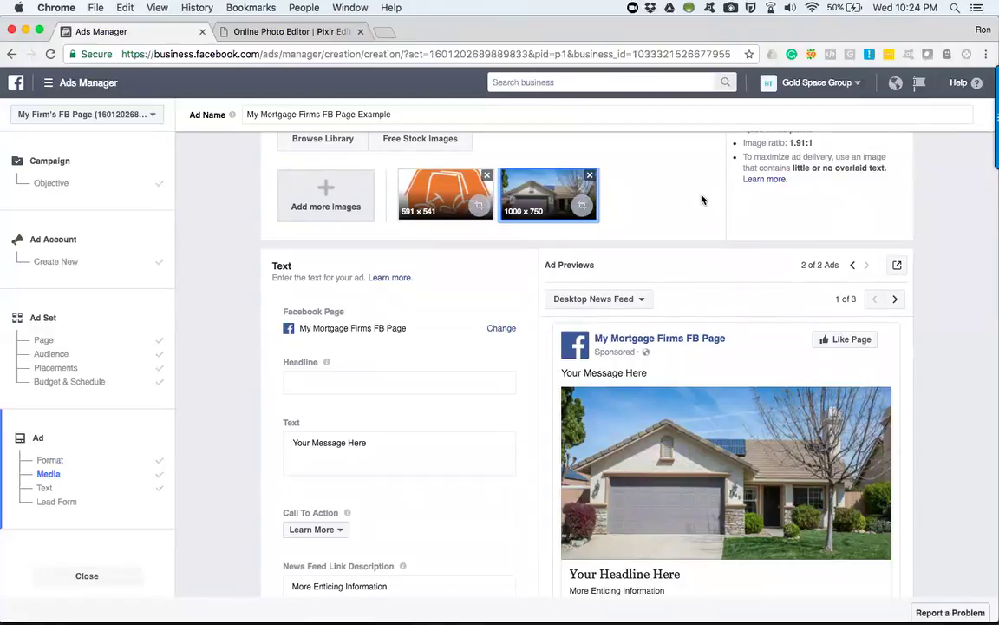
{"action": "left_click", "coordinate": [458, 198]}
{"action": "left_click", "coordinate": [457, 198]}
{"action": "scroll", "coordinate": [417, 262], "scroll_direction": "up", "scroll_amount": 3}
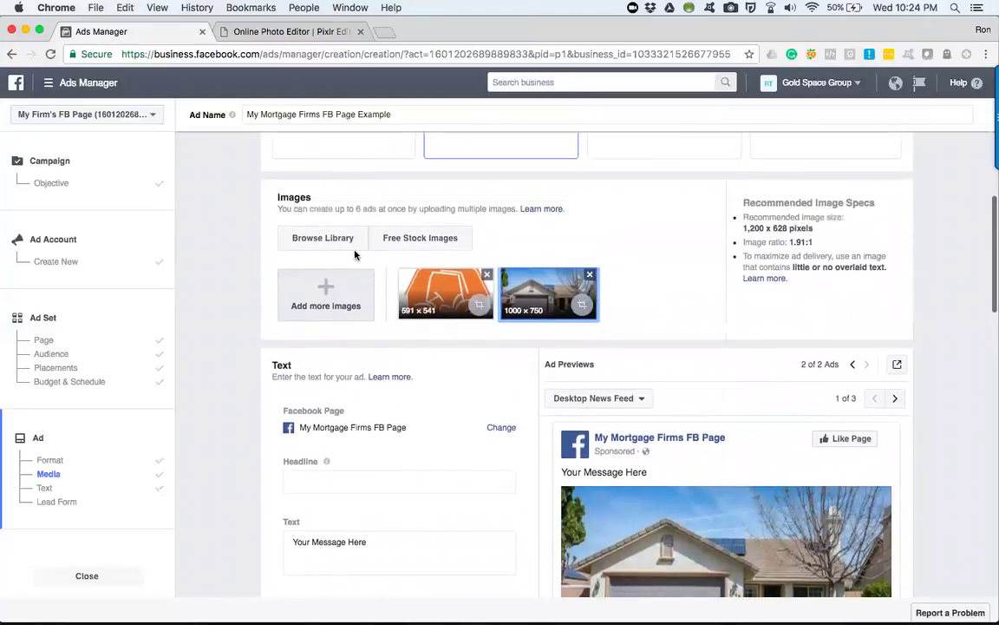
{"action": "left_click", "coordinate": [278, 32]}
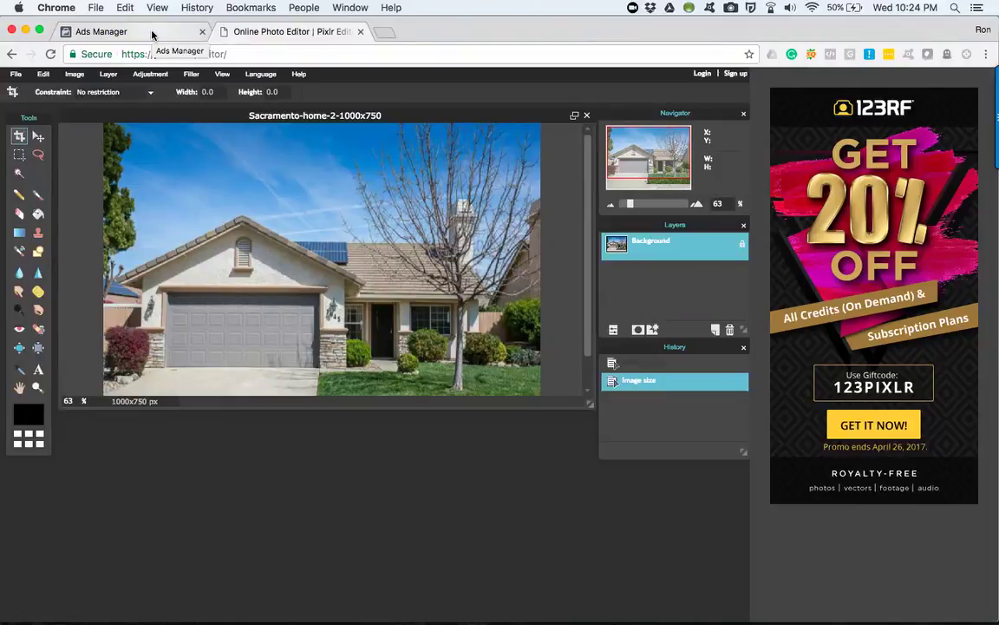
Cycle the house-photo ad through Desktop News Feed, Mobile News Feed and Feature Phone previews
{"action": "left_click", "coordinate": [152, 33]}
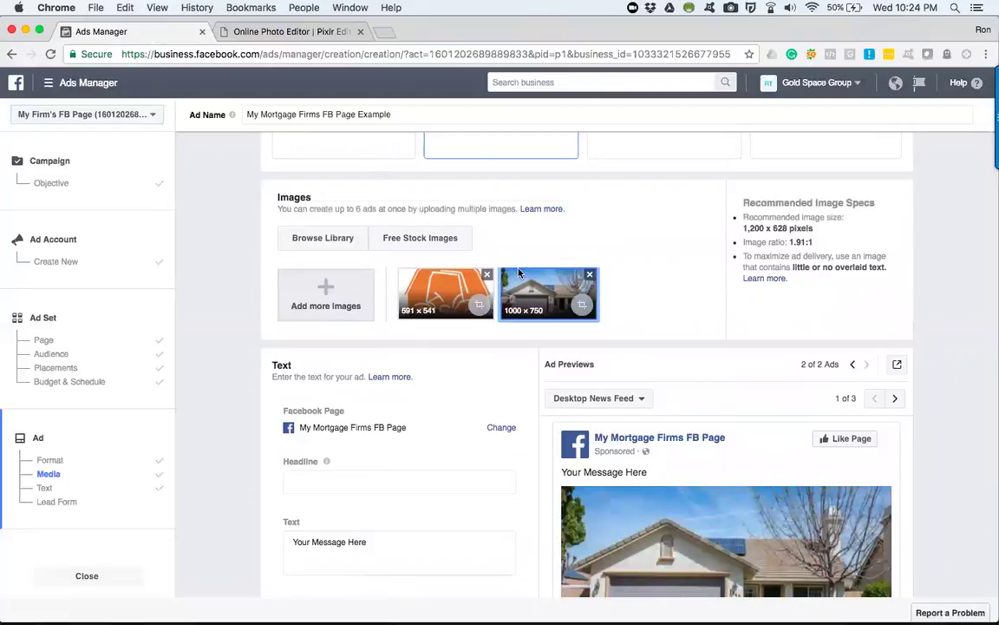
{"action": "scroll", "coordinate": [406, 365], "scroll_direction": "down", "scroll_amount": 2}
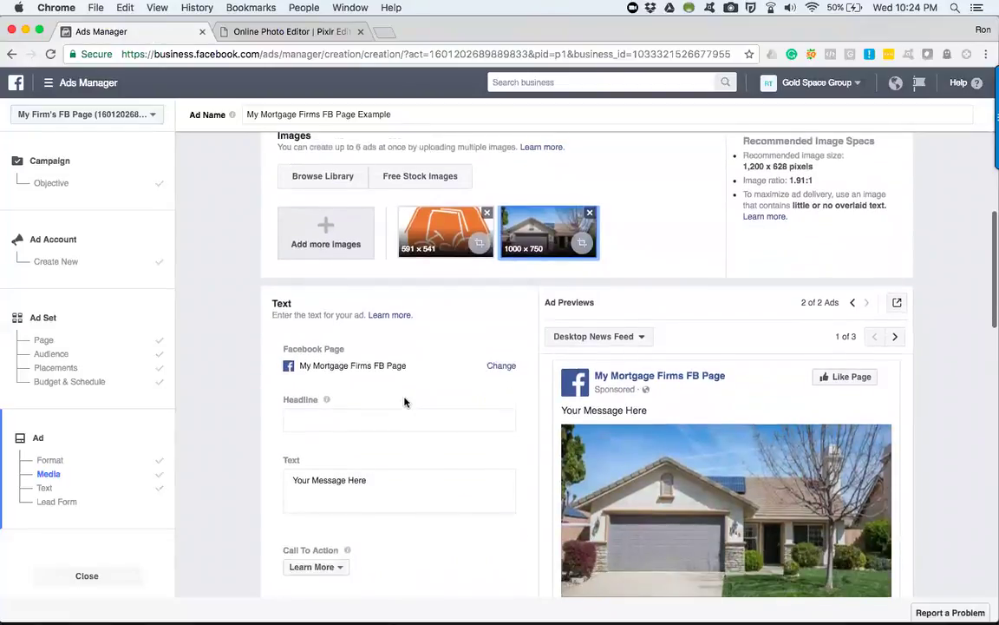
{"action": "scroll", "coordinate": [404, 402], "scroll_direction": "down", "scroll_amount": 3}
{"action": "mouse_move", "coordinate": [668, 453]}
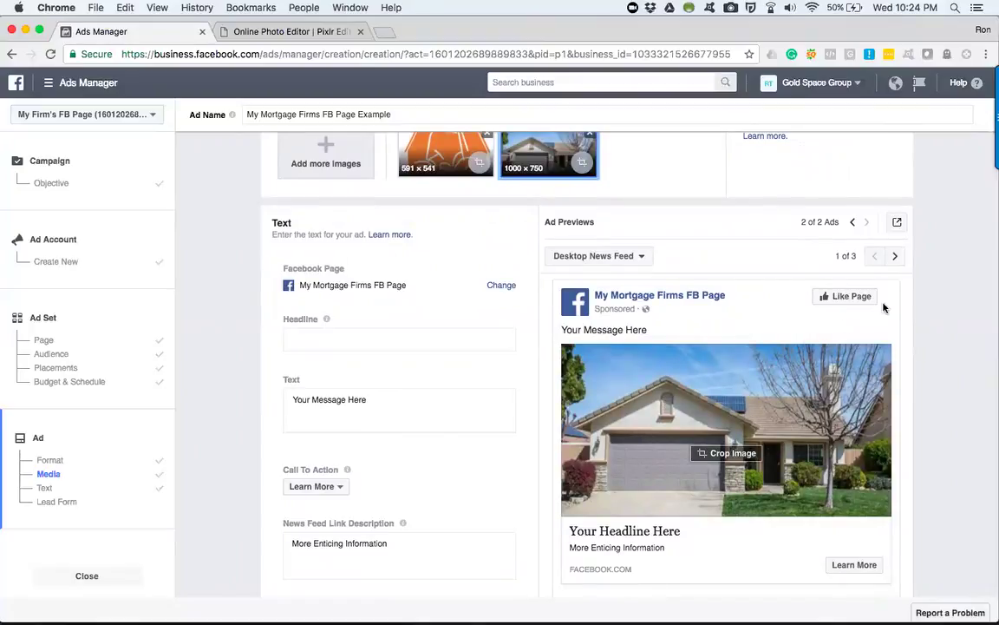
{"action": "left_click", "coordinate": [895, 257]}
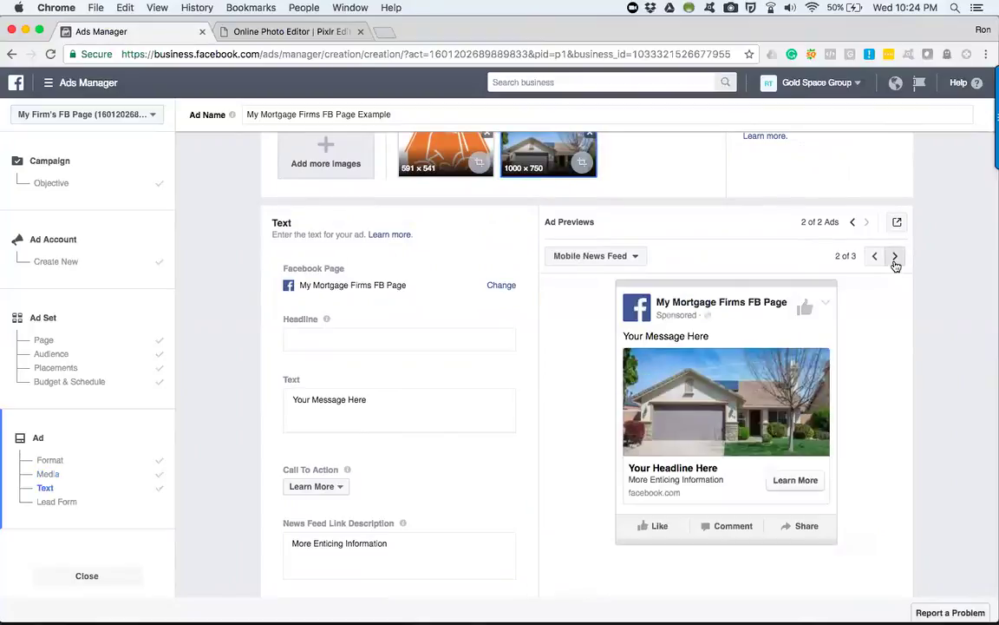
{"action": "left_click", "coordinate": [895, 263]}
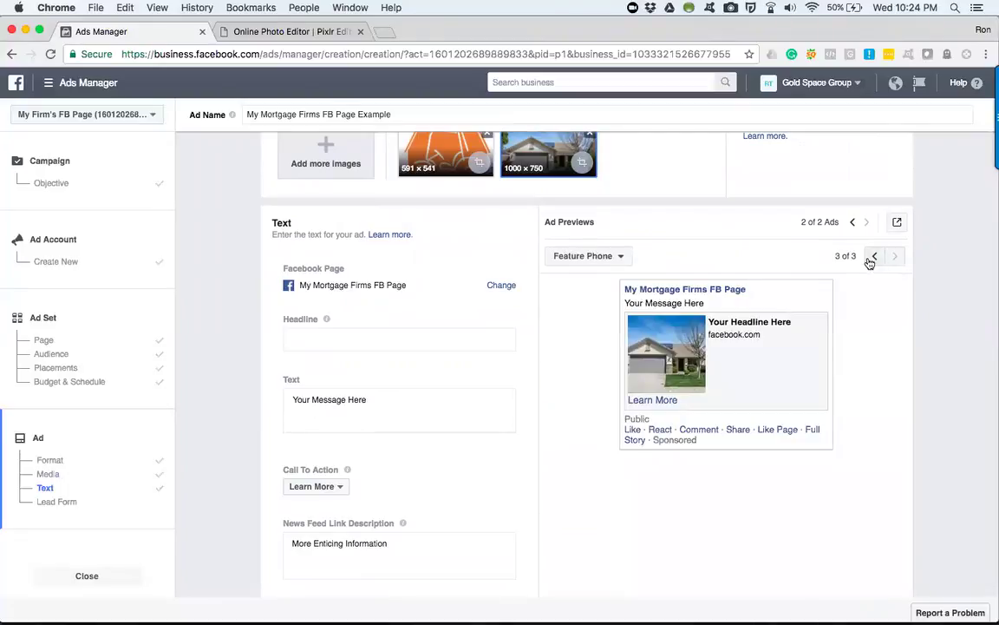
{"action": "left_click", "coordinate": [872, 260]}
{"action": "left_click", "coordinate": [872, 260]}
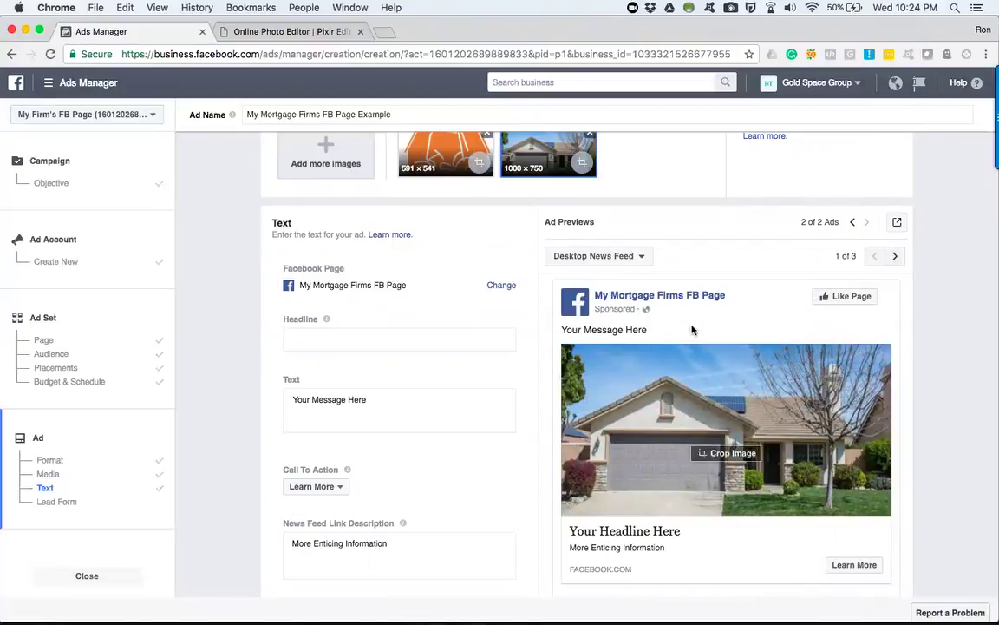
{"action": "left_click", "coordinate": [894, 259]}
{"action": "left_click", "coordinate": [894, 259]}
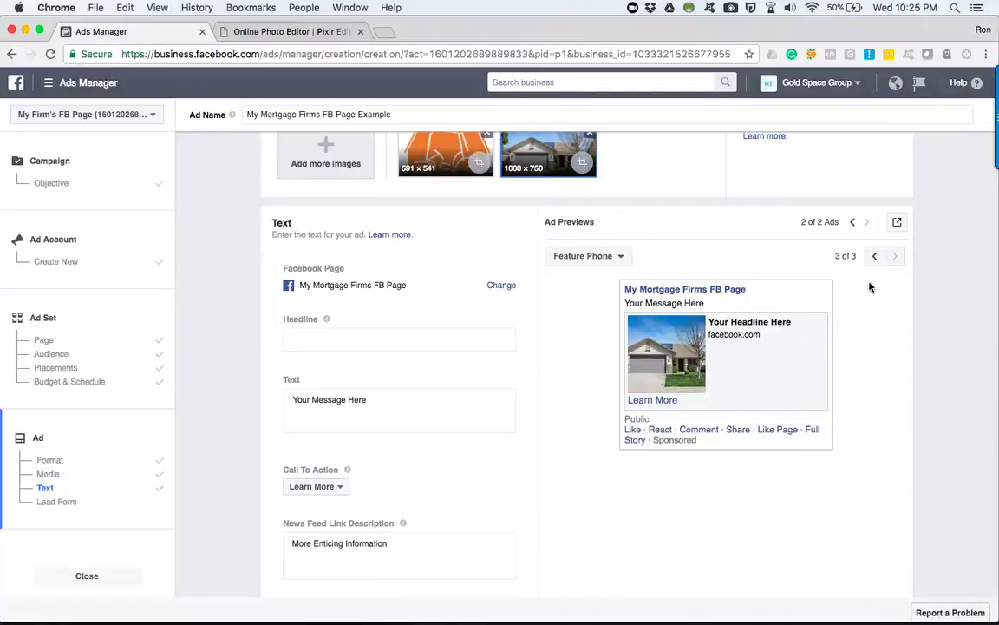
{"action": "left_click", "coordinate": [874, 256]}
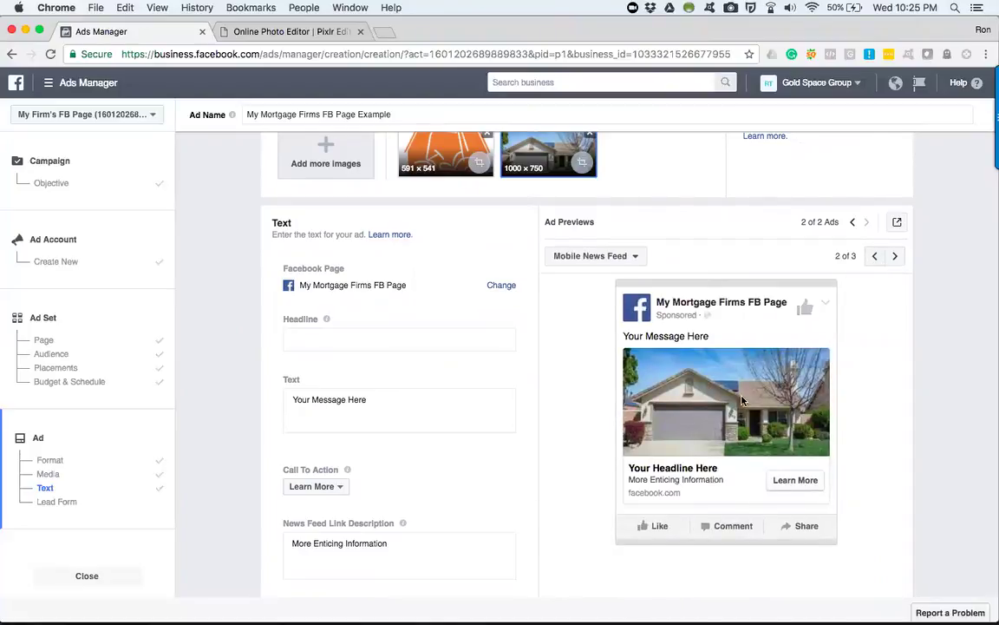
{"action": "left_click", "coordinate": [874, 256]}
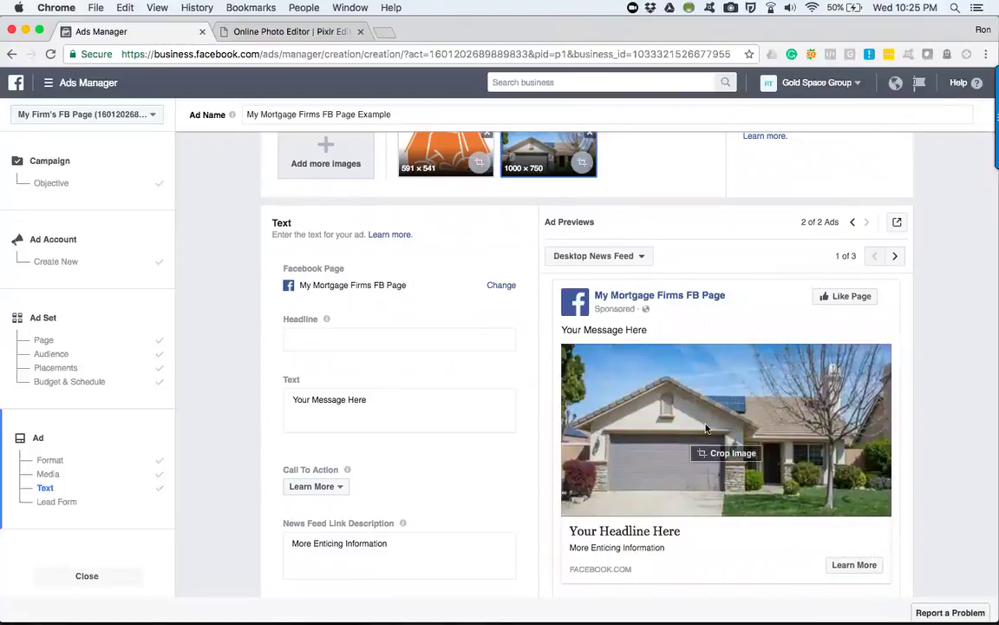